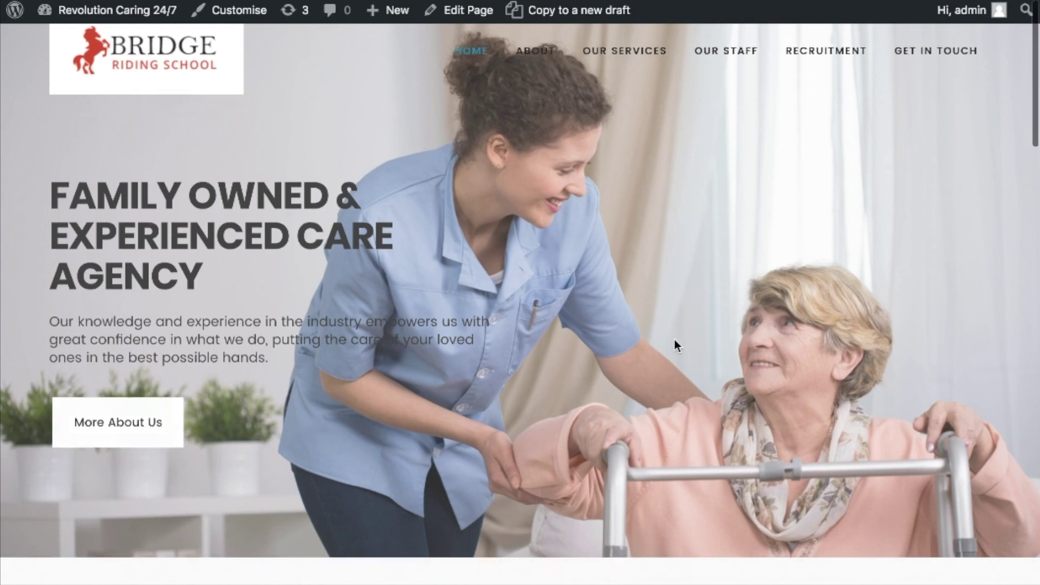
Scroll through the front page sections, then go to the admin Dashboard from the site-name menu
{"action": "scroll", "coordinate": [674, 339], "scroll_direction": "down", "scroll_amount": 5}
{"action": "scroll", "coordinate": [675, 341], "scroll_direction": "down", "scroll_amount": 8}
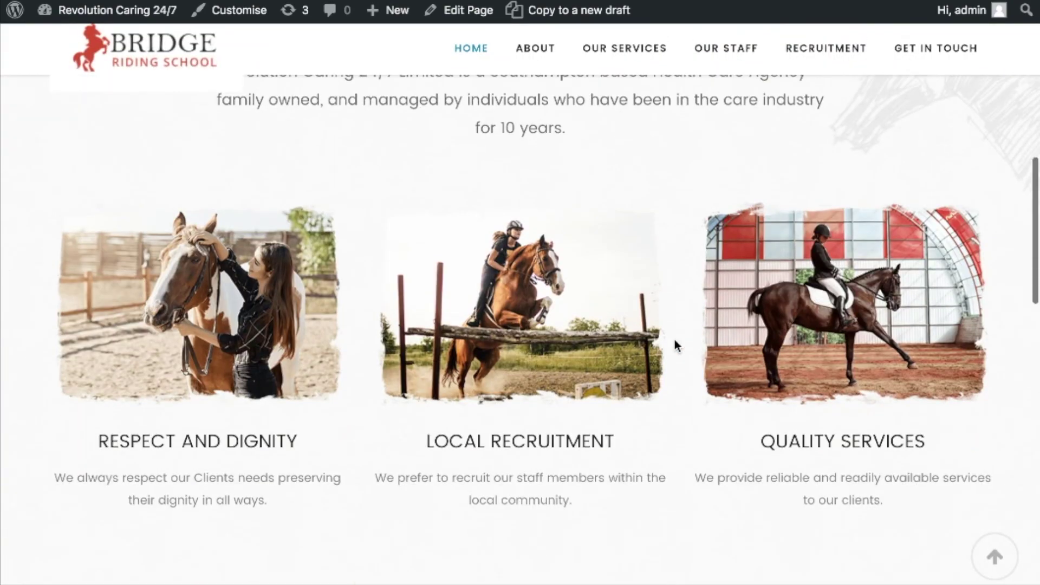
{"action": "scroll", "coordinate": [675, 340], "scroll_direction": "up", "scroll_amount": 12}
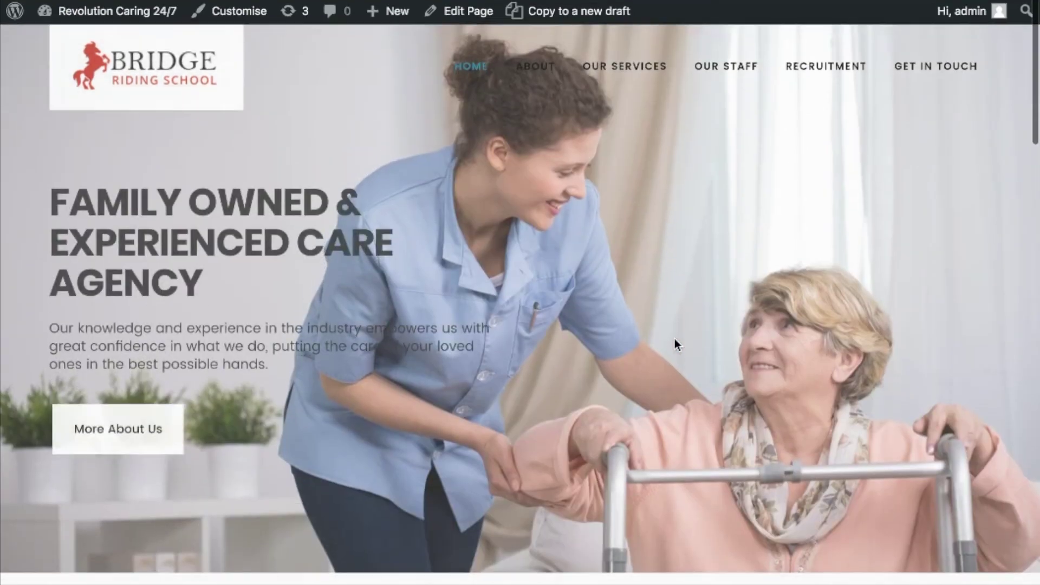
{"action": "scroll", "coordinate": [675, 339], "scroll_direction": "down", "scroll_amount": 5}
{"action": "scroll", "coordinate": [675, 339], "scroll_direction": "down", "scroll_amount": 15}
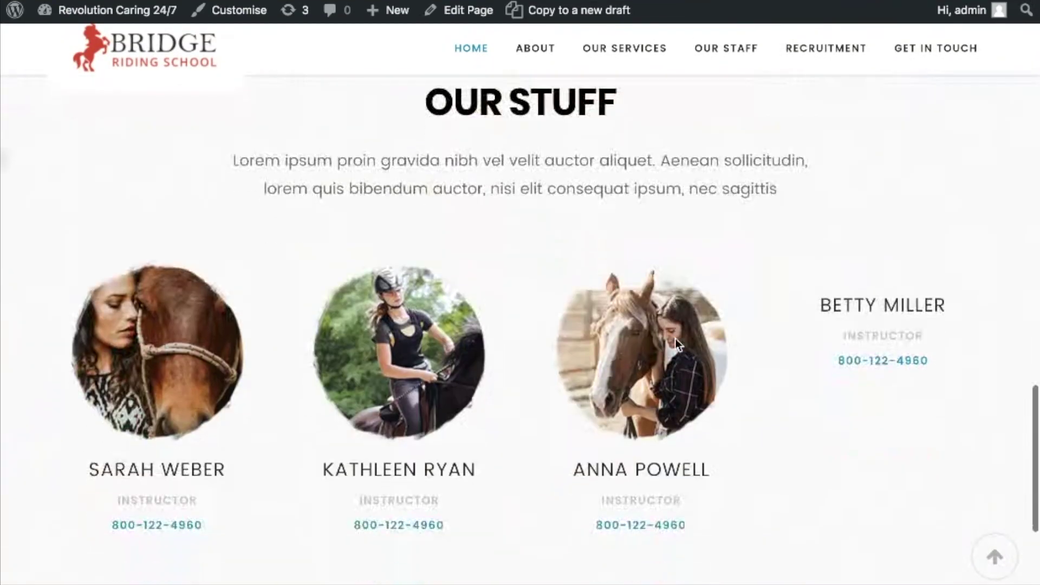
{"action": "scroll", "coordinate": [675, 339], "scroll_direction": "down", "scroll_amount": 5}
{"action": "scroll", "coordinate": [675, 339], "scroll_direction": "up", "scroll_amount": 20}
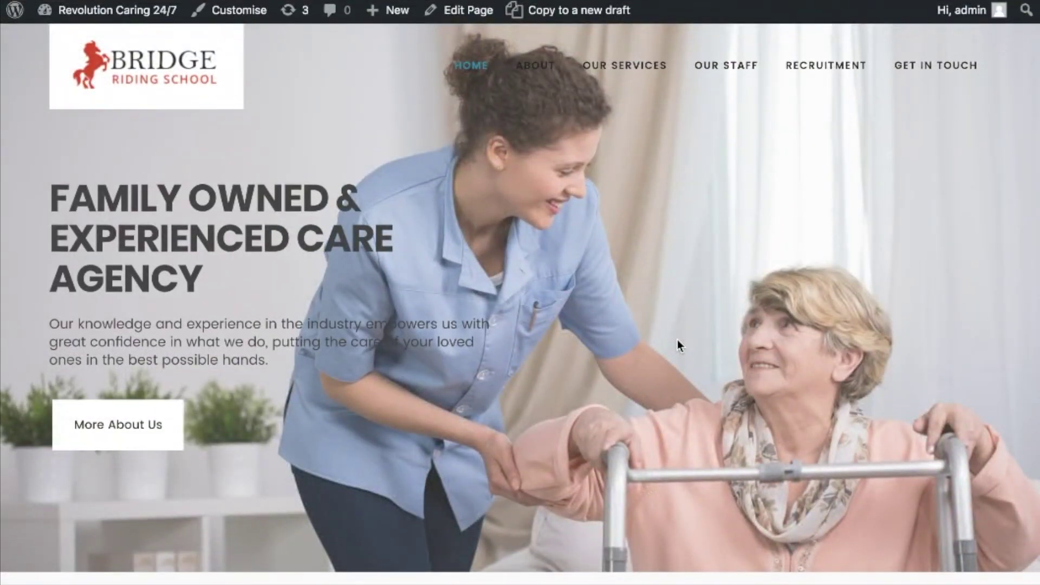
{"action": "mouse_move", "coordinate": [82, 11]}
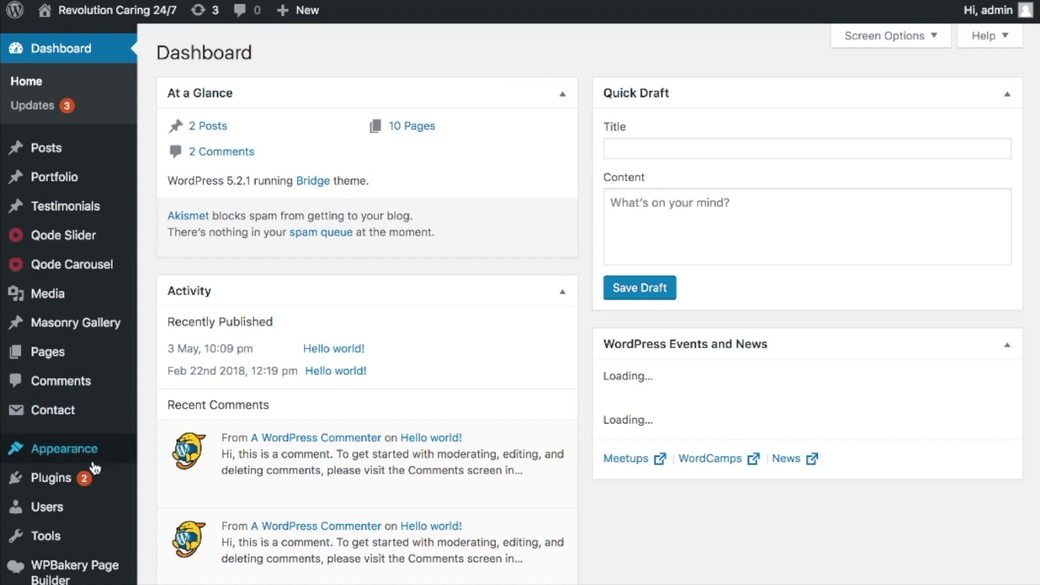
Open Appearance > Themes to confirm Bridge is the active theme
{"action": "mouse_move", "coordinate": [95, 453]}
{"action": "left_click", "coordinate": [157, 452]}
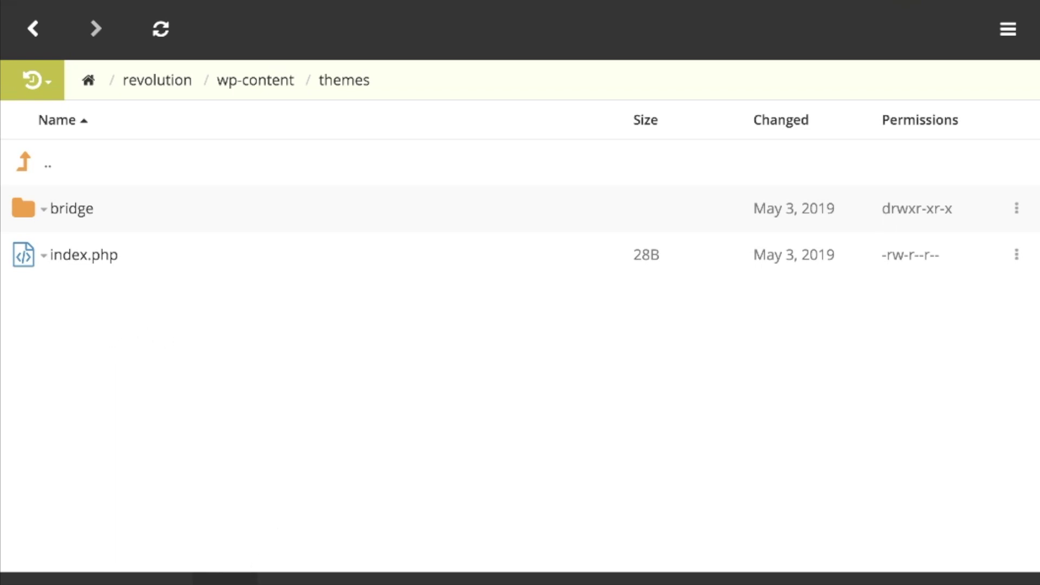
Create a folder named revolution in the themes folder, next to bridge
{"action": "right_click", "coordinate": [248, 561]}
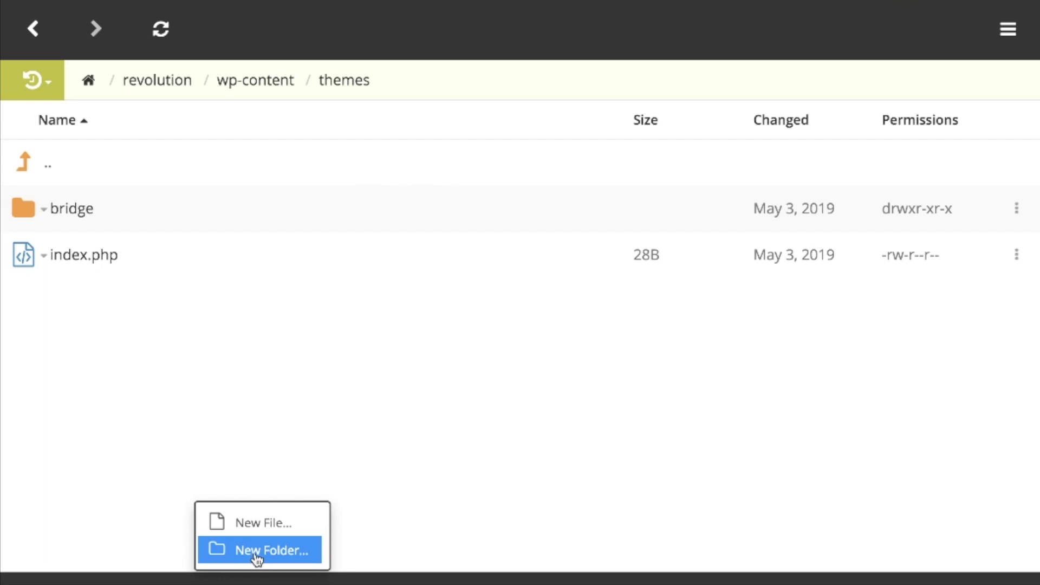
{"action": "left_click", "coordinate": [259, 550]}
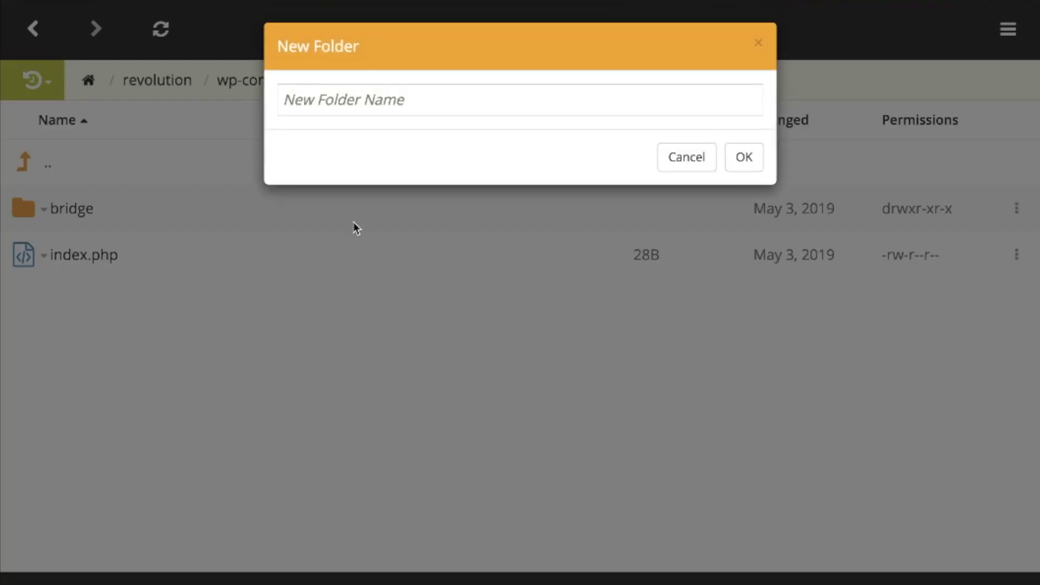
{"action": "type", "text": "revolution"}
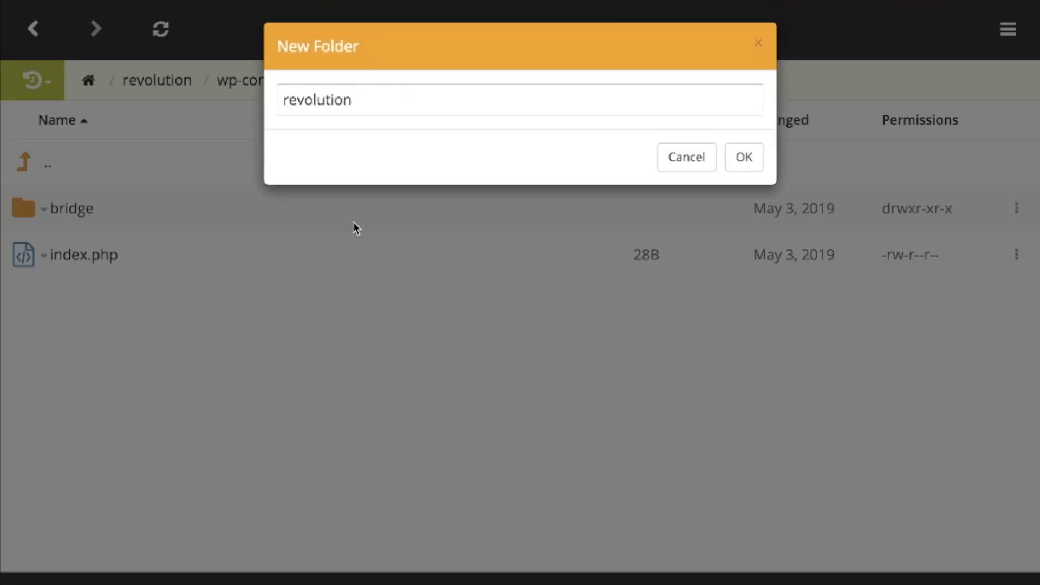
{"action": "left_click", "coordinate": [742, 157]}
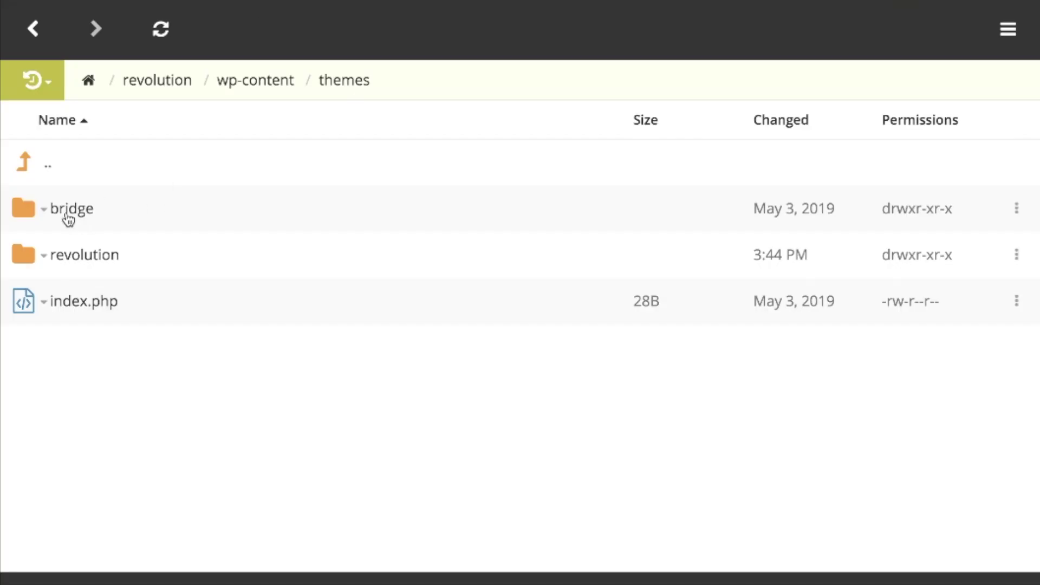
{"action": "left_click", "coordinate": [70, 211]}
Copy screenshot.png from the bridge folder and paste it into the revolution folder
{"action": "scroll", "coordinate": [77, 301], "scroll_direction": "down", "scroll_amount": 15}
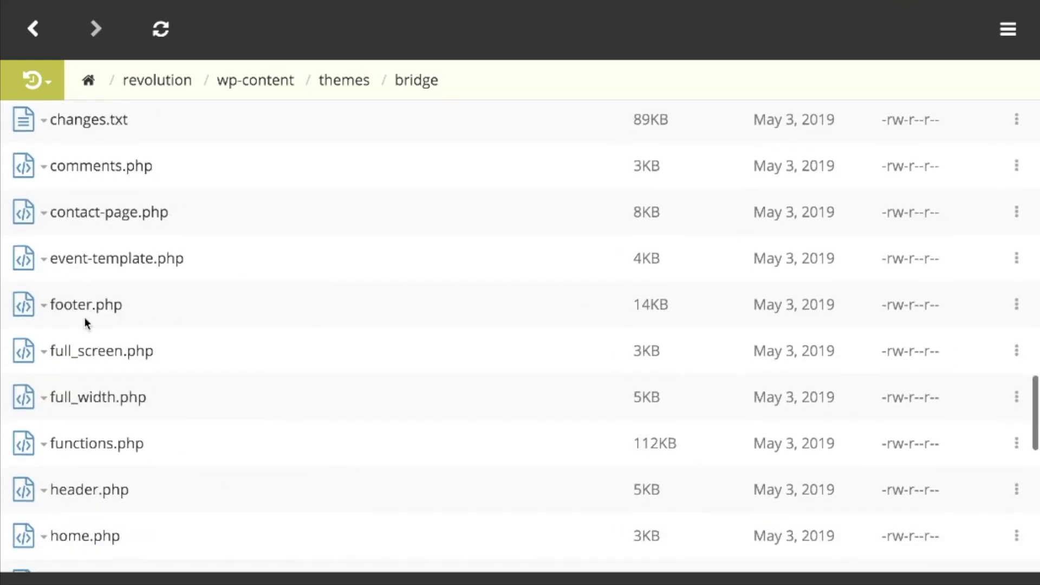
{"action": "scroll", "coordinate": [86, 324], "scroll_direction": "down", "scroll_amount": 10}
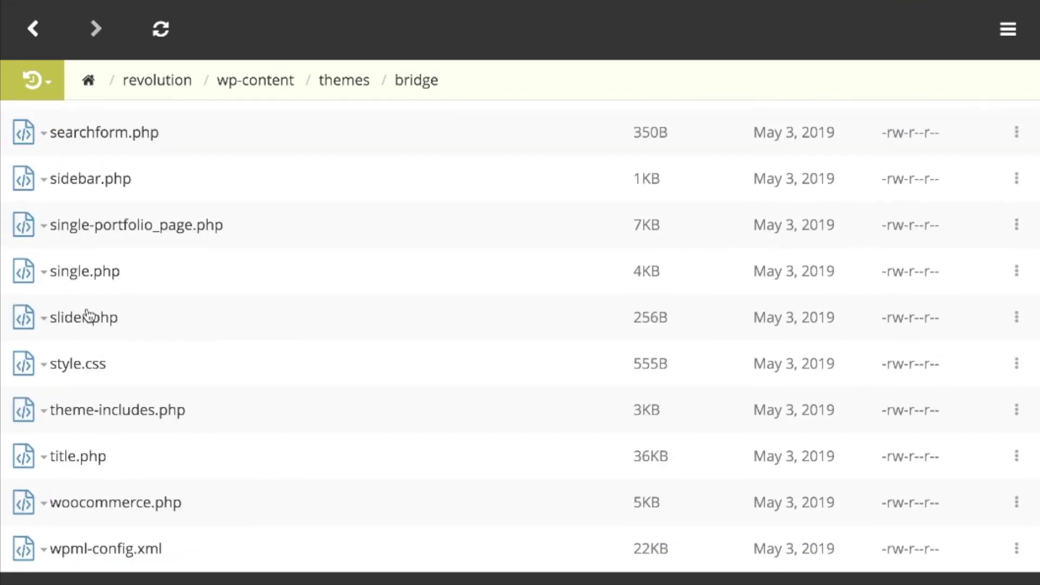
{"action": "scroll", "coordinate": [88, 306], "scroll_direction": "up", "scroll_amount": 1}
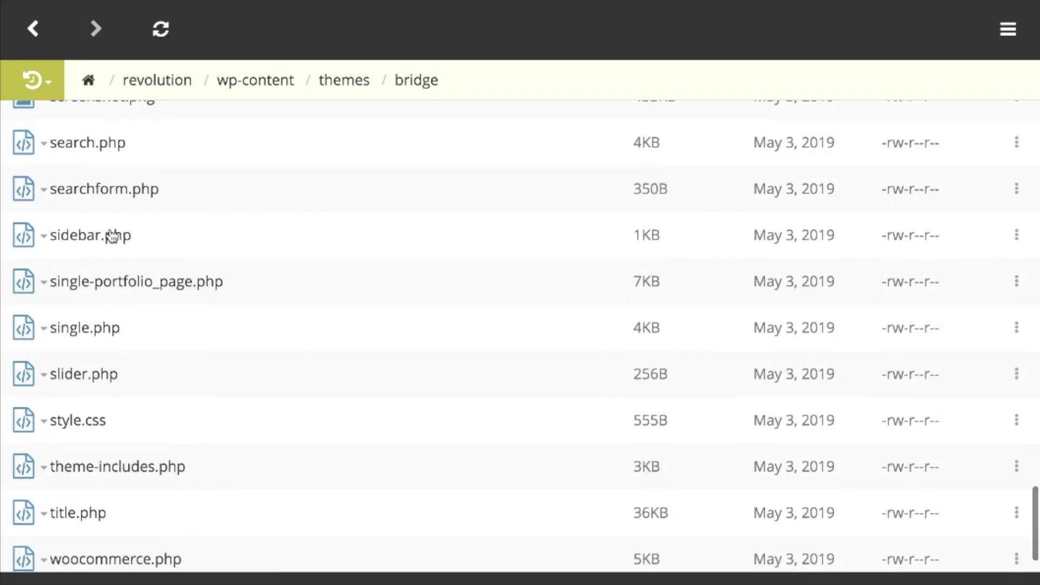
{"action": "scroll", "coordinate": [112, 237], "scroll_direction": "up", "scroll_amount": 2}
{"action": "right_click", "coordinate": [108, 170]}
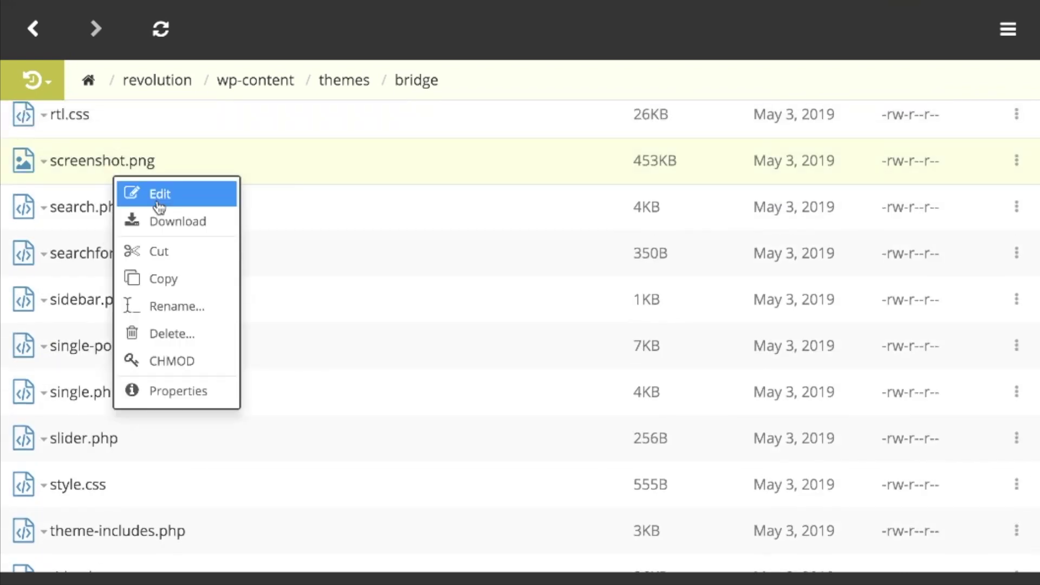
{"action": "left_click", "coordinate": [187, 280]}
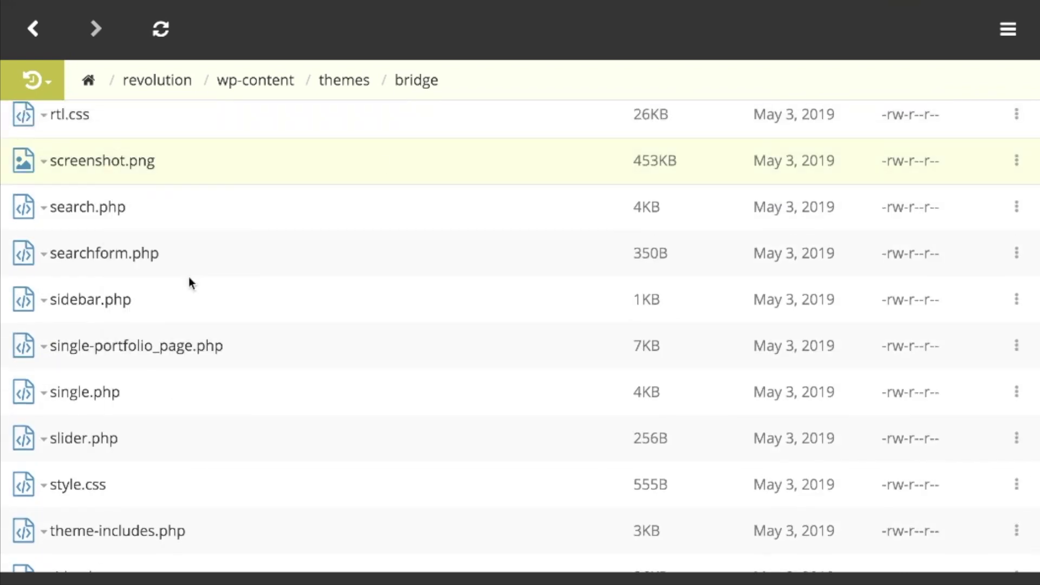
{"action": "left_click", "coordinate": [349, 84]}
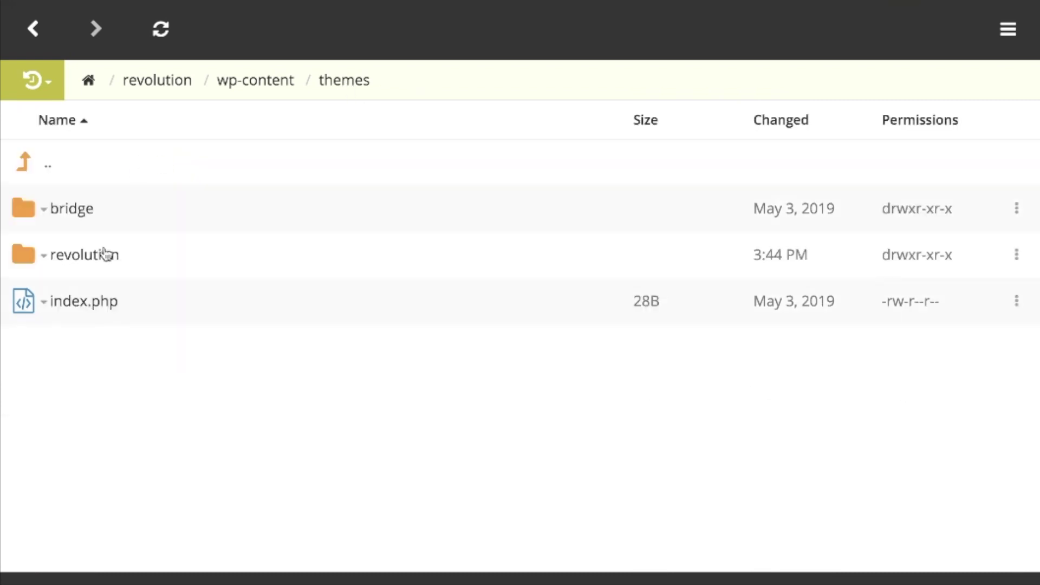
{"action": "left_click", "coordinate": [106, 254]}
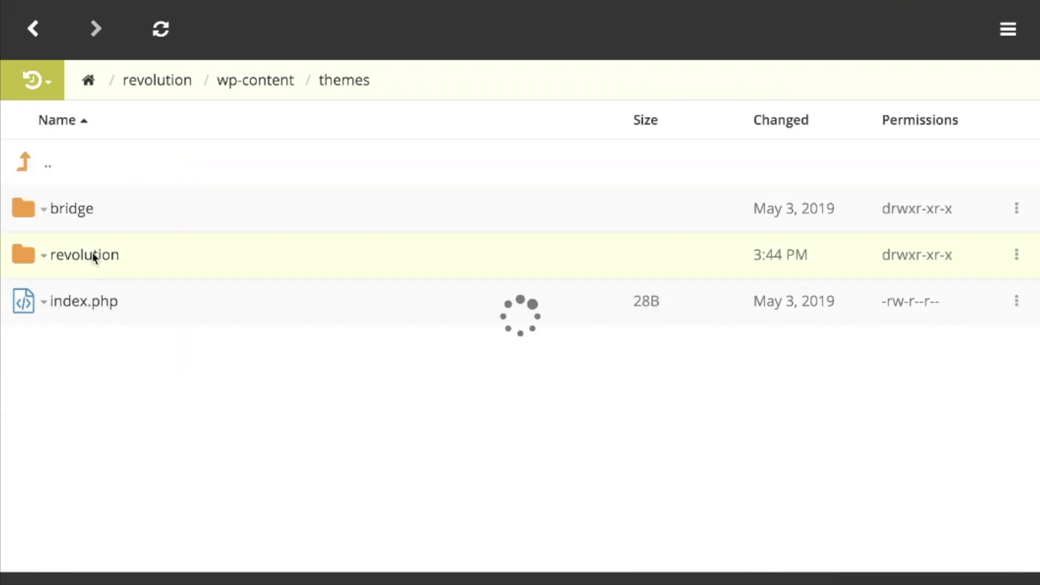
{"action": "right_click", "coordinate": [134, 359]}
{"action": "left_click", "coordinate": [195, 410]}
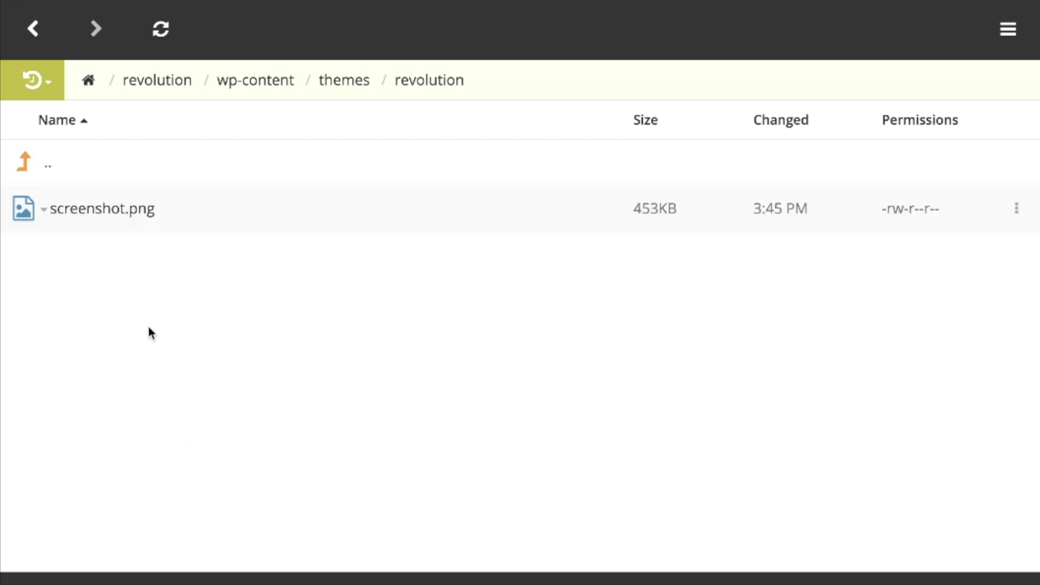
{"action": "right_click", "coordinate": [144, 295]}
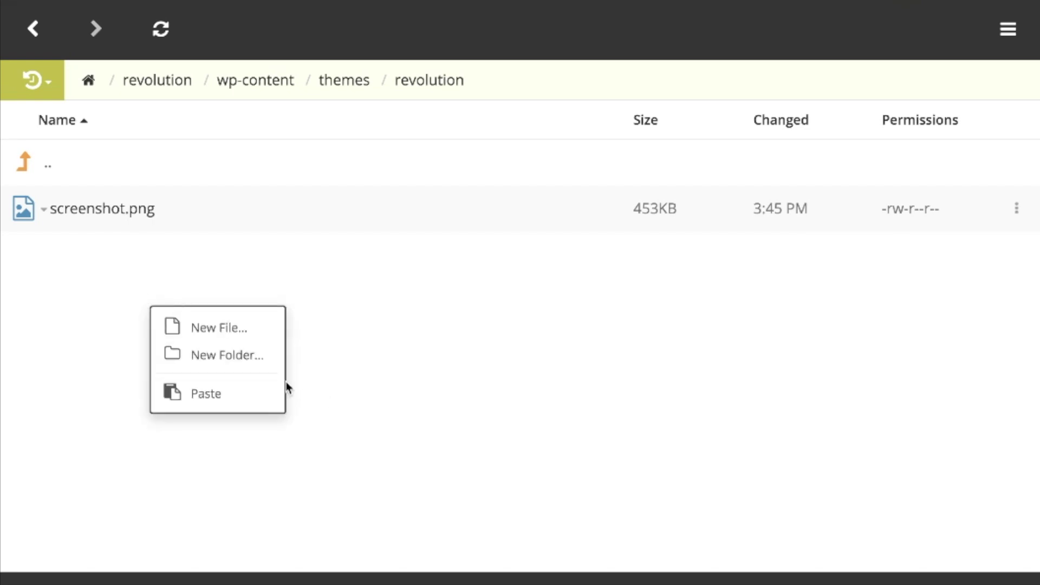
Create functions.php in revolution with code enqueuing the parent theme's style.css, and save it
{"action": "left_click", "coordinate": [232, 326]}
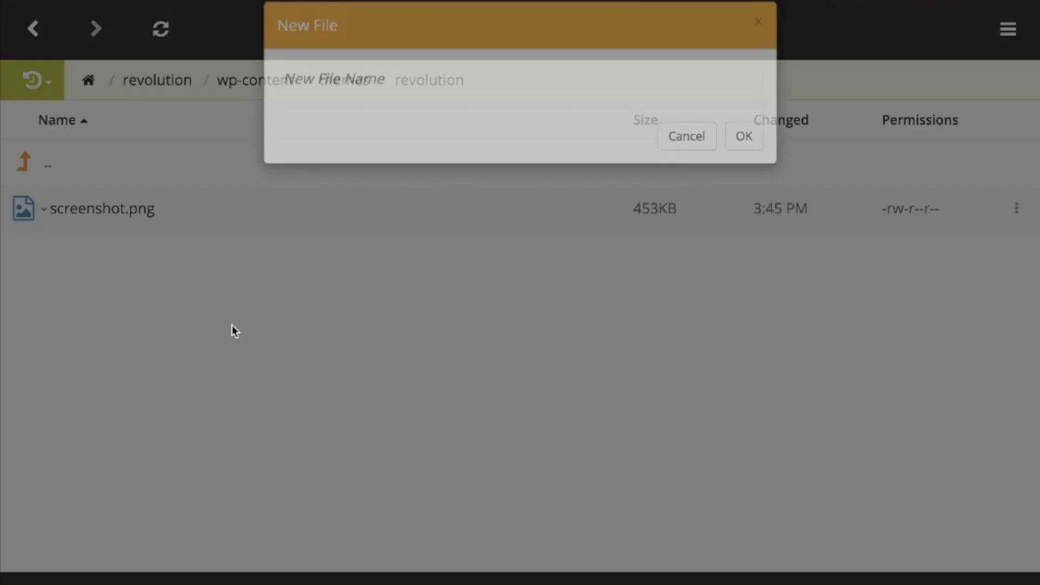
{"action": "type", "text": "functions.p"}
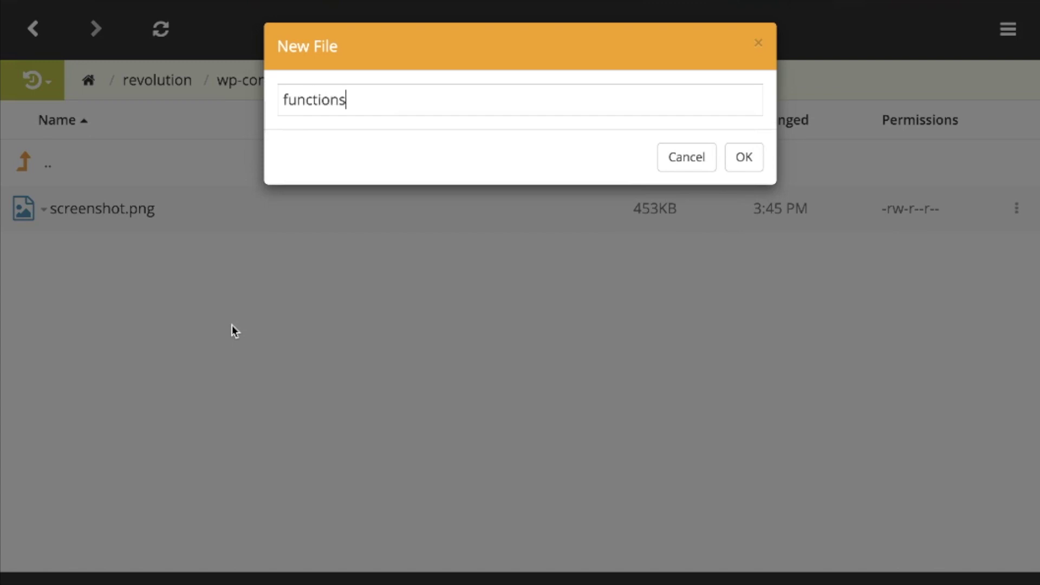
{"action": "type", "text": "hp"}
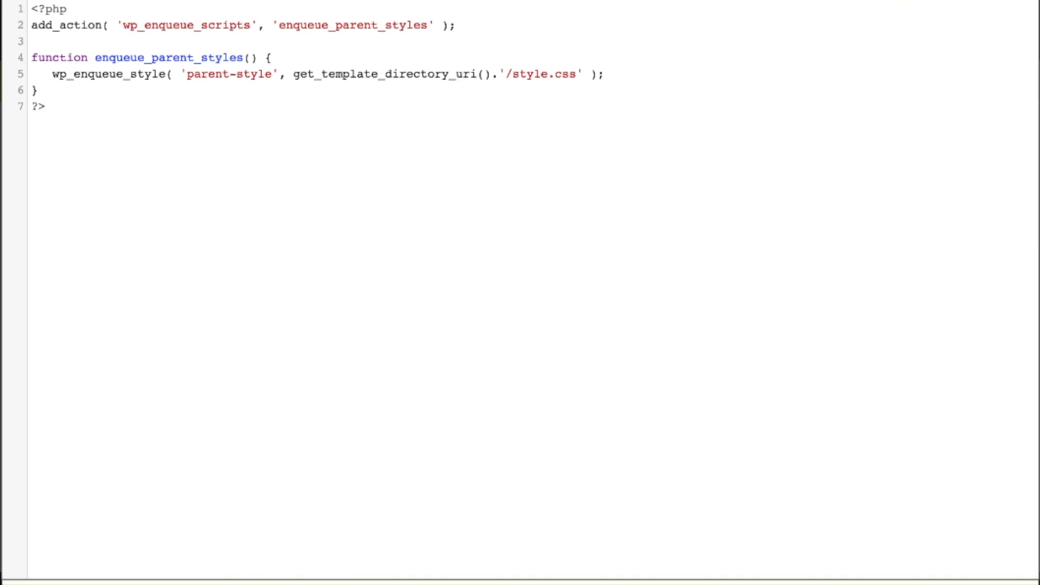
{"action": "left_click", "coordinate": [1002, 511]}
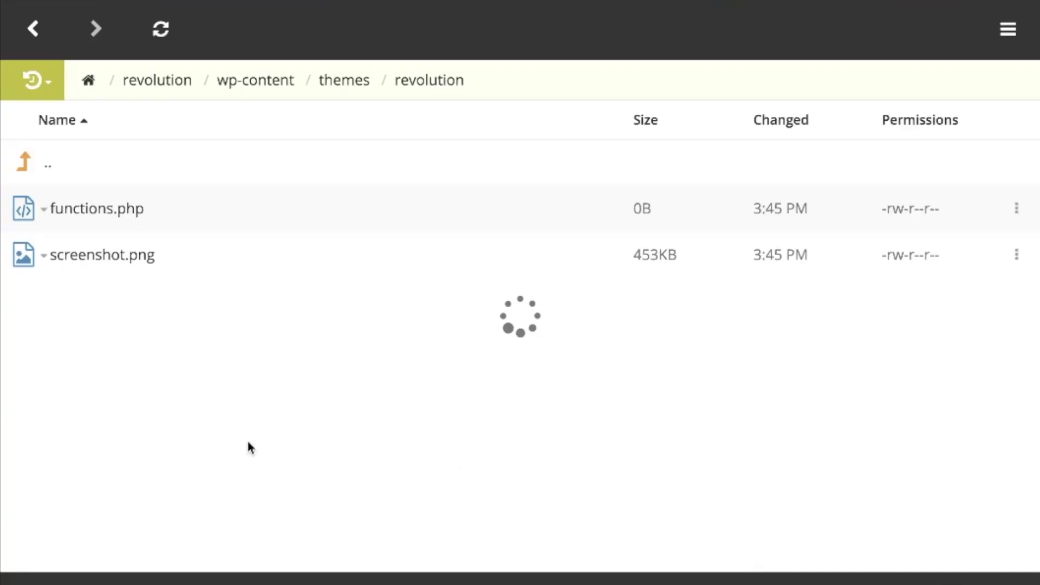
{"action": "right_click", "coordinate": [110, 361]}
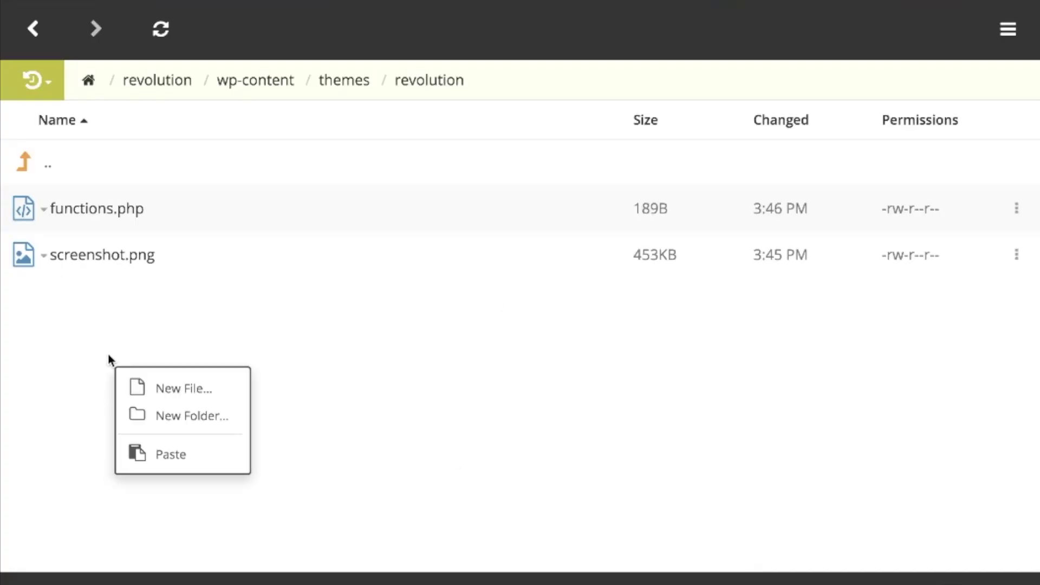
Create style.css in revolution and set its Theme Name to Revolution Care
{"action": "left_click", "coordinate": [212, 390]}
{"action": "type", "text": "style.css"}
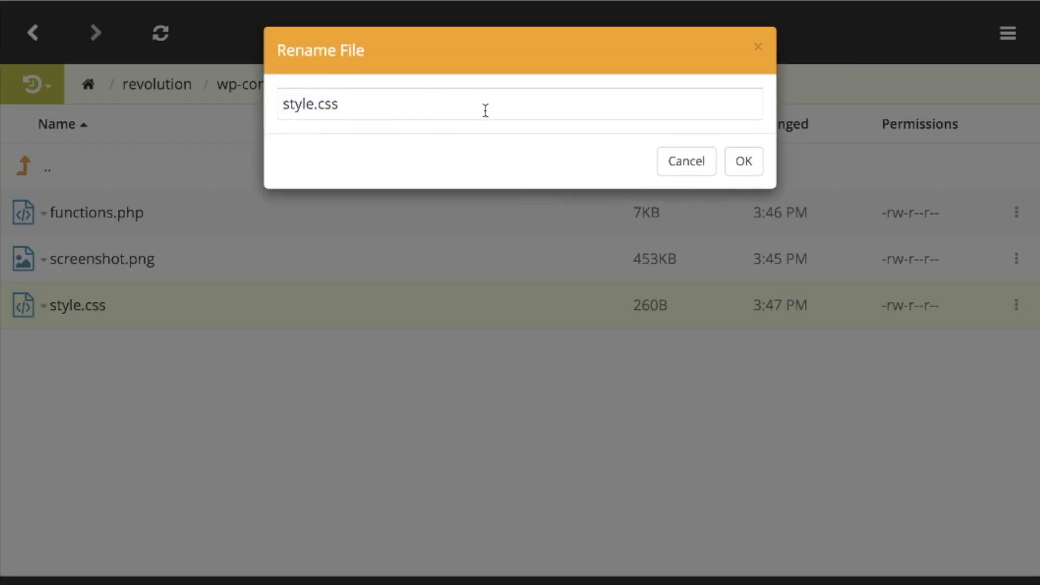
{"action": "left_click_drag", "start_coordinate": [282, 106], "coordinate": [382, 119]}
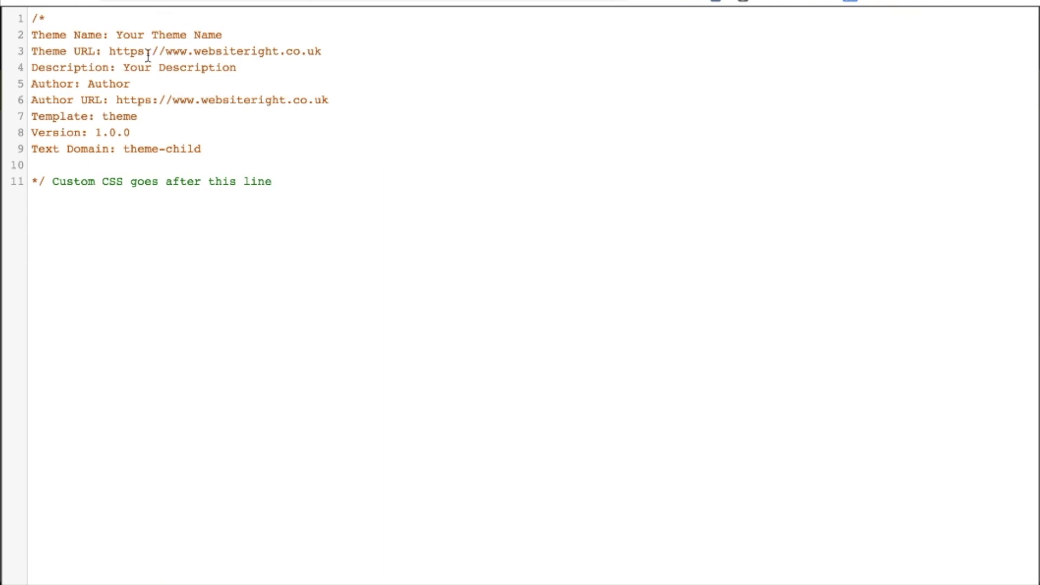
{"action": "left_click_drag", "start_coordinate": [223, 35], "coordinate": [116, 33]}
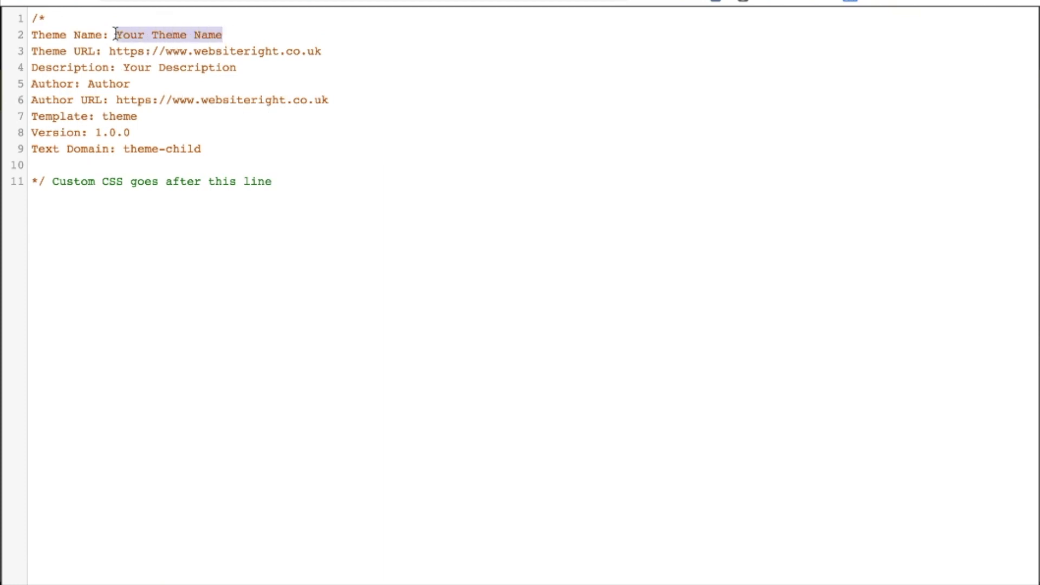
{"action": "type", "text": "Revolution"}
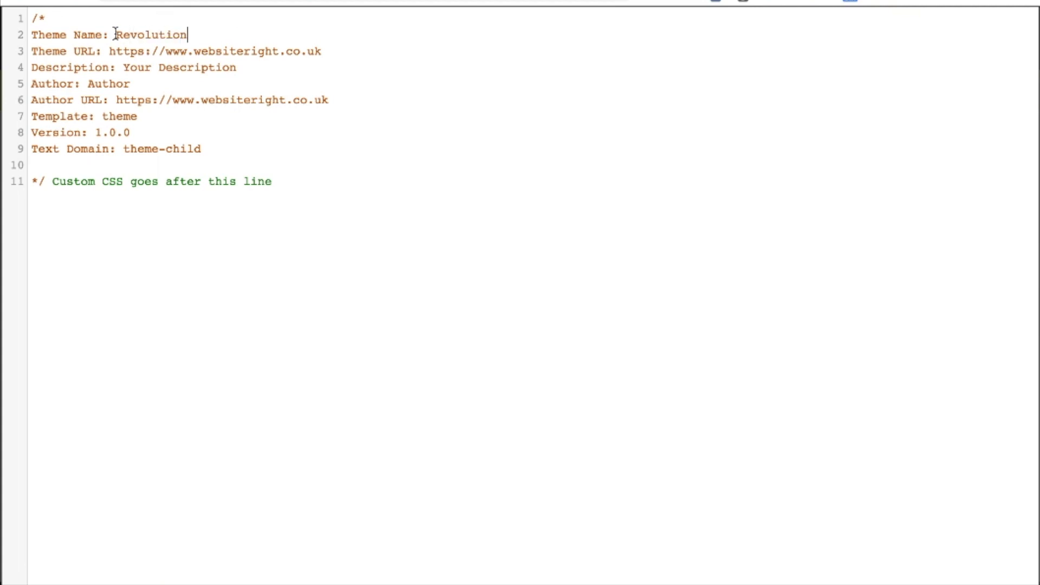
{"action": "type", "text": " Care"}
Replace the Description and Author placeholders with Revolution Care as well
{"action": "left_click", "coordinate": [267, 68]}
{"action": "left_click", "coordinate": [245, 31]}
{"action": "left_click_drag", "start_coordinate": [245, 31], "coordinate": [116, 31]}
{"action": "key", "text": "ctrl+c"}
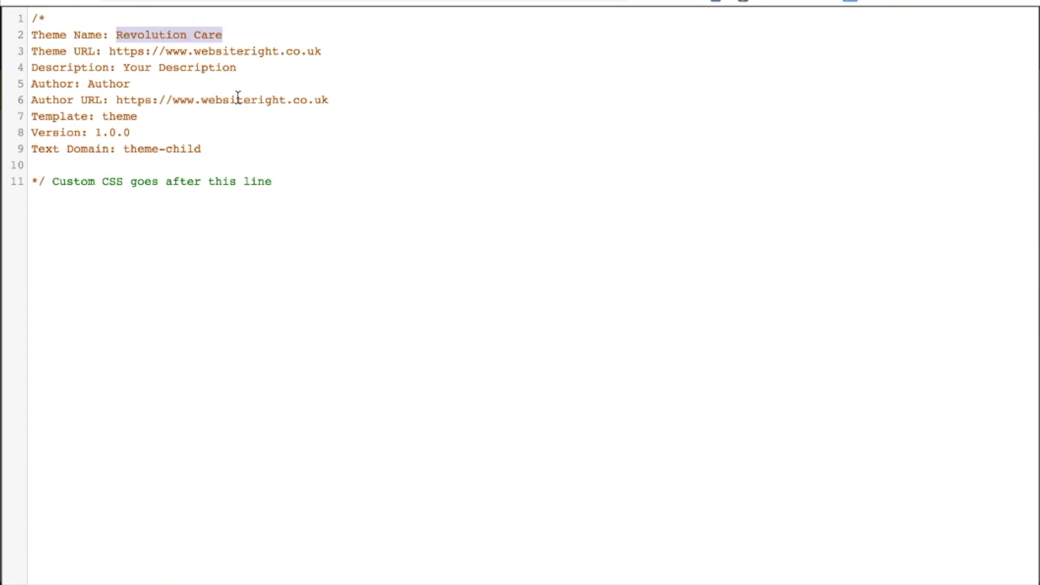
{"action": "left_click_drag", "start_coordinate": [258, 68], "coordinate": [121, 70]}
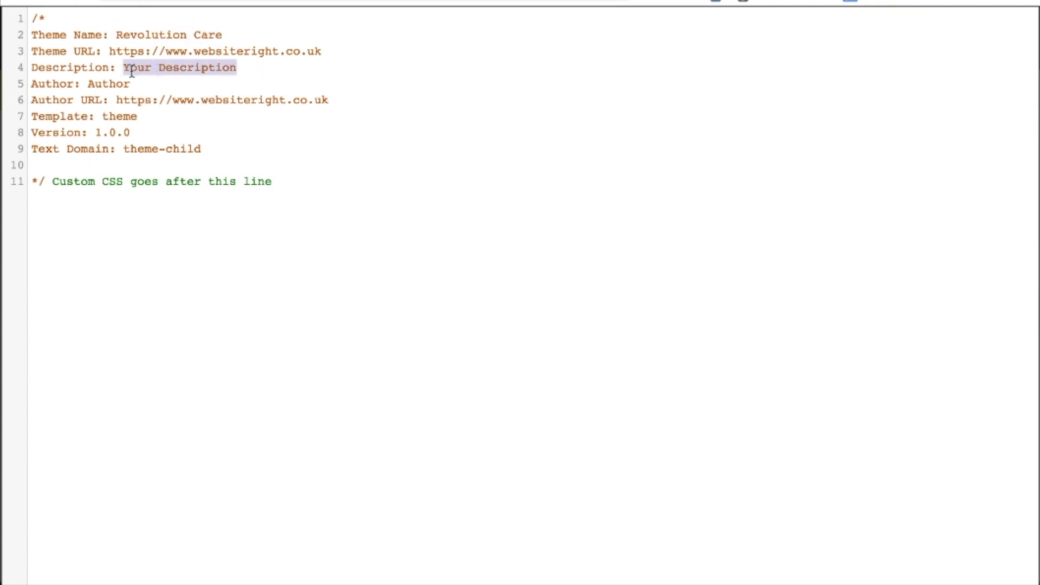
{"action": "key", "text": "ctrl+v"}
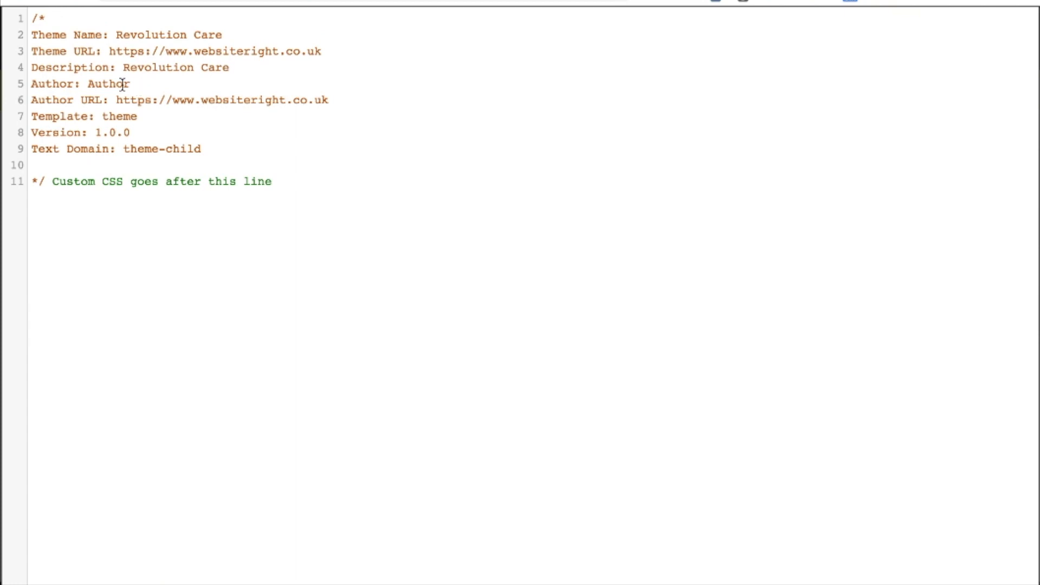
{"action": "double_click", "coordinate": [119, 85]}
{"action": "key", "text": "ctrl+v"}
Set Template to bridge and Text Domain to revolution, then save style.css
{"action": "double_click", "coordinate": [125, 115]}
{"action": "type", "text": "bridge"}
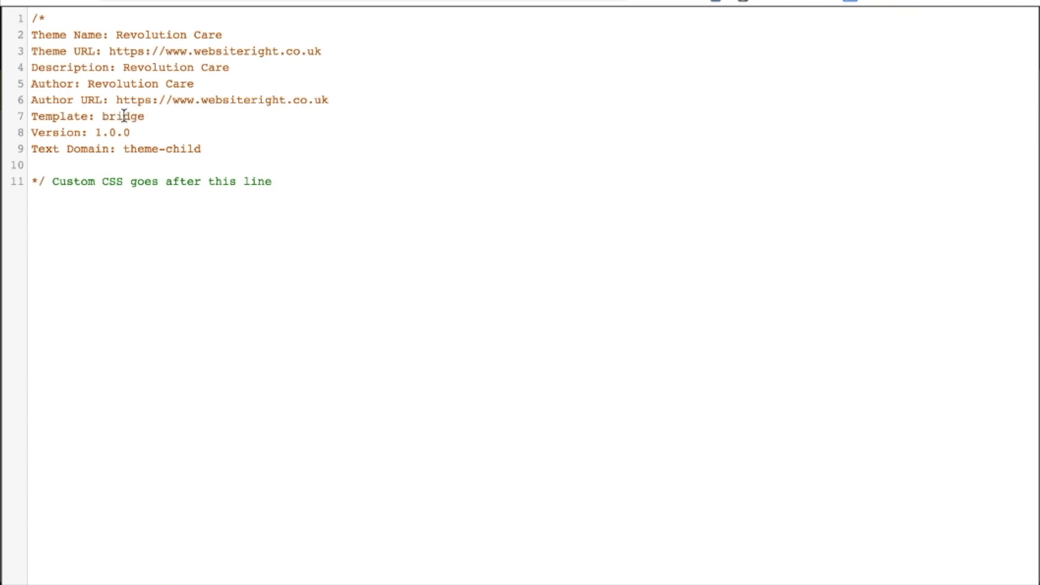
{"action": "double_click", "coordinate": [122, 117]}
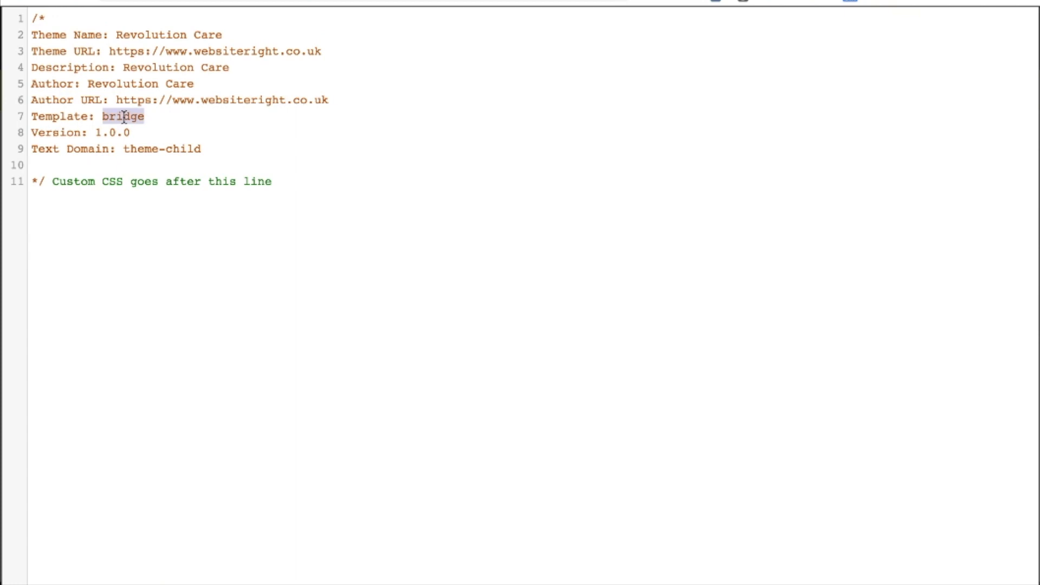
{"action": "left_click", "coordinate": [123, 117]}
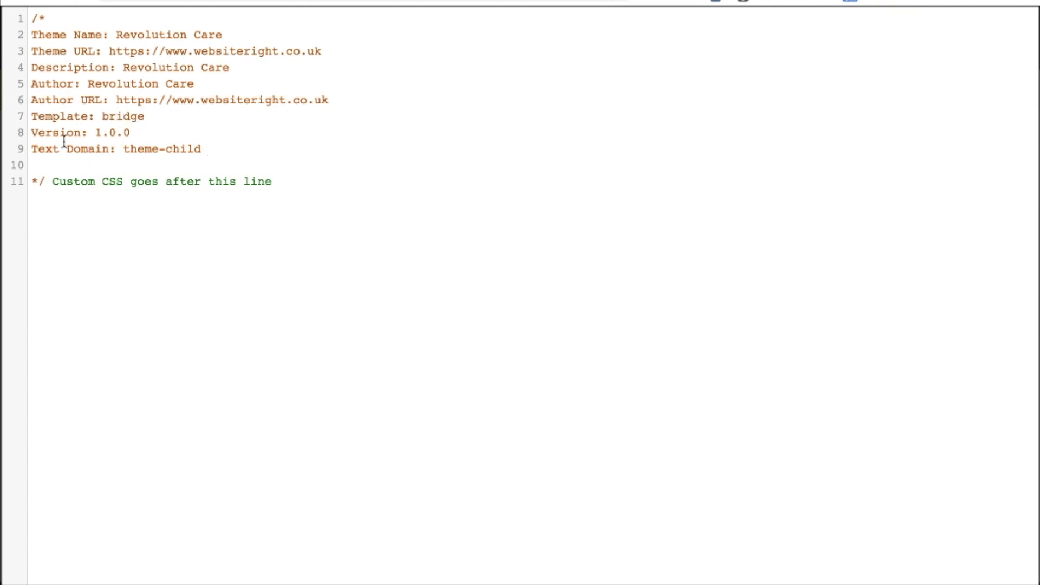
{"action": "left_click_drag", "start_coordinate": [225, 151], "coordinate": [124, 150]}
{"action": "type", "text": "revolut"}
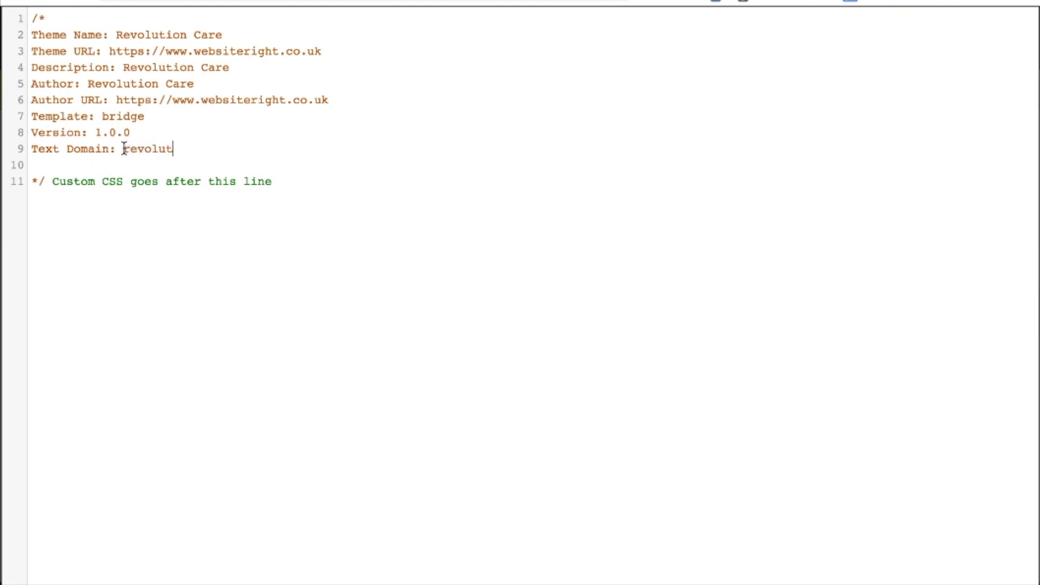
{"action": "type", "text": "ion"}
{"action": "left_click", "coordinate": [1007, 581]}
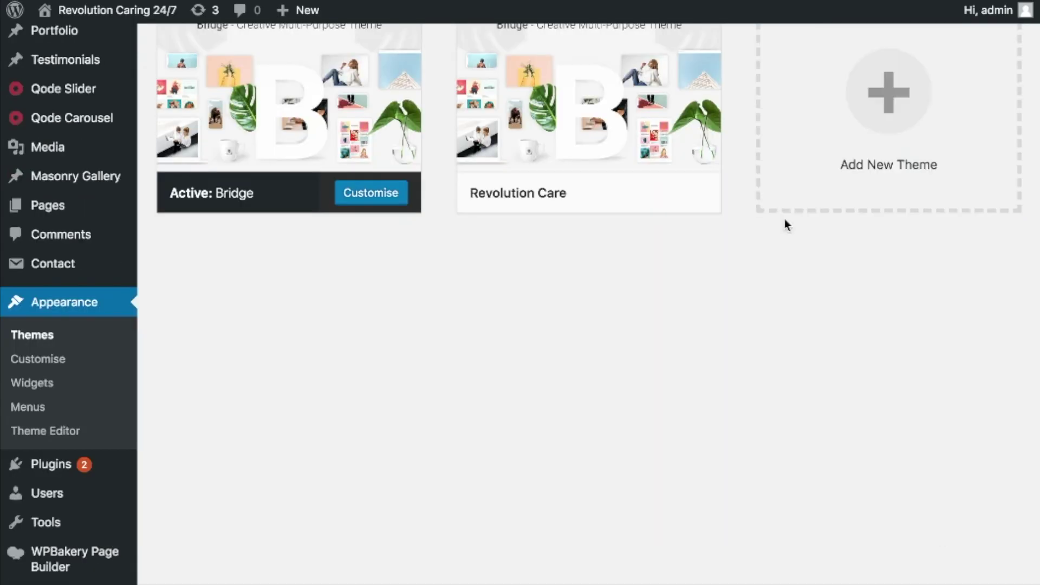
Activate the Revolution Care theme on the WordPress Themes page
{"action": "scroll", "coordinate": [783, 238], "scroll_direction": "up", "scroll_amount": 2}
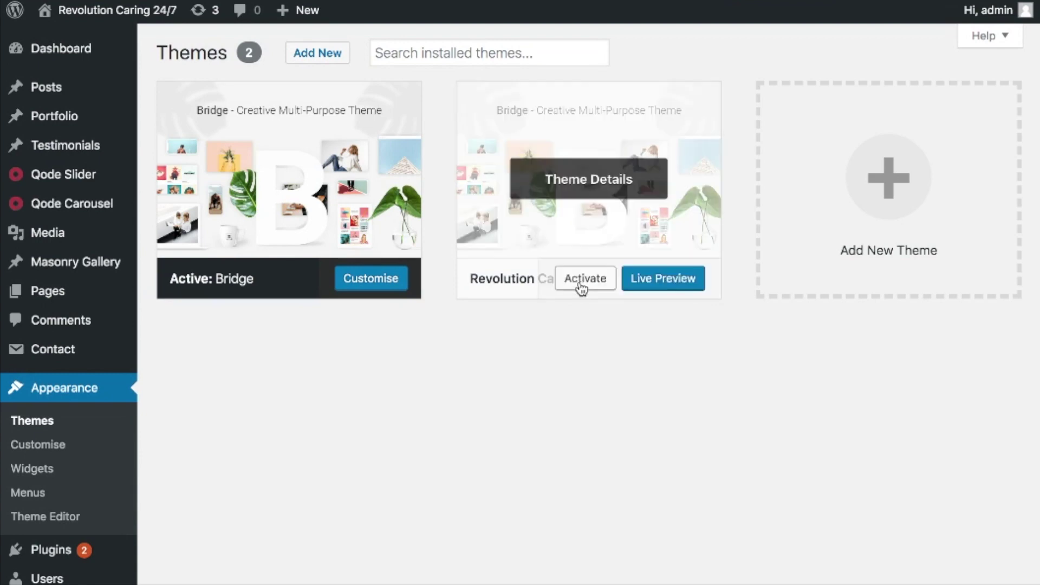
{"action": "left_click", "coordinate": [581, 288]}
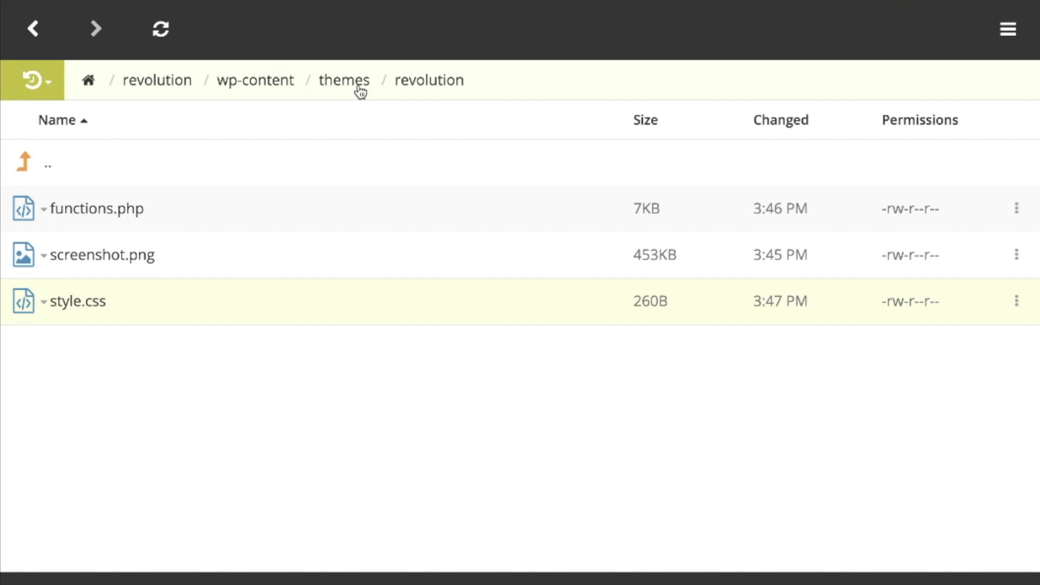
Copy footer.php from the bridge theme folder and paste it into the revolution folder
{"action": "left_click", "coordinate": [359, 91]}
{"action": "left_click", "coordinate": [86, 210]}
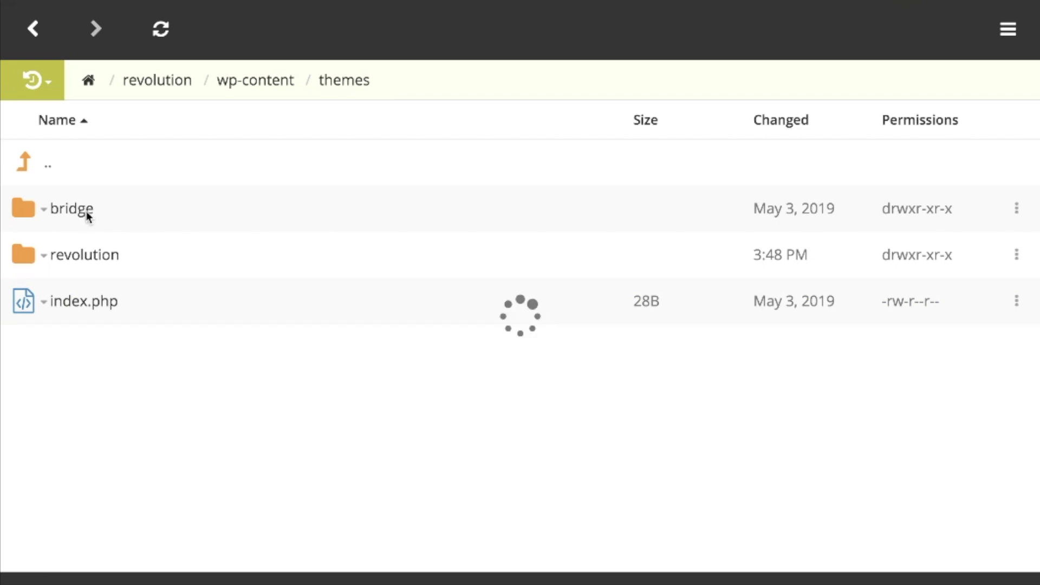
{"action": "scroll", "coordinate": [112, 346], "scroll_direction": "down", "scroll_amount": 9}
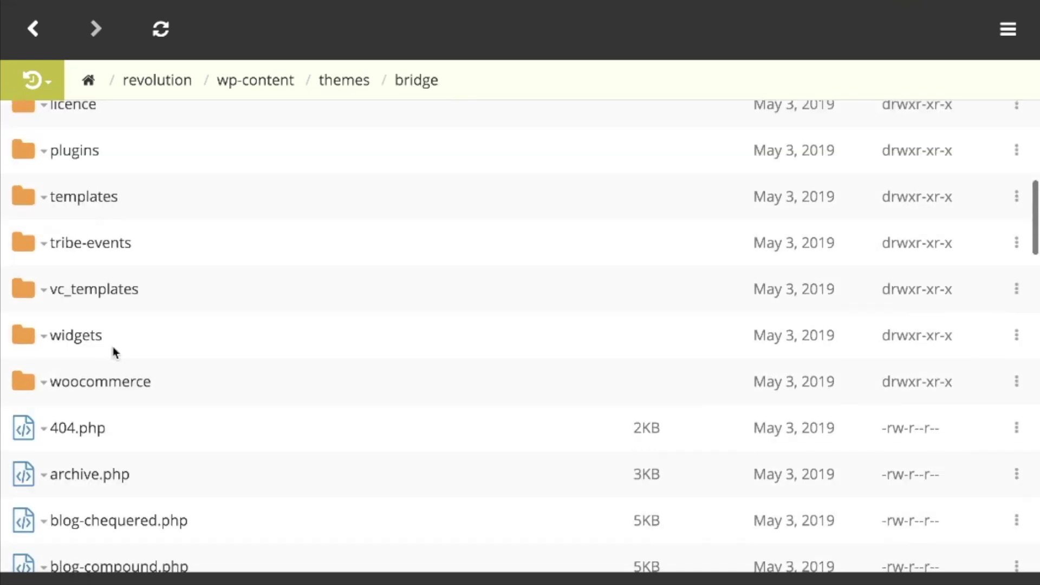
{"action": "scroll", "coordinate": [113, 351], "scroll_direction": "down", "scroll_amount": 20}
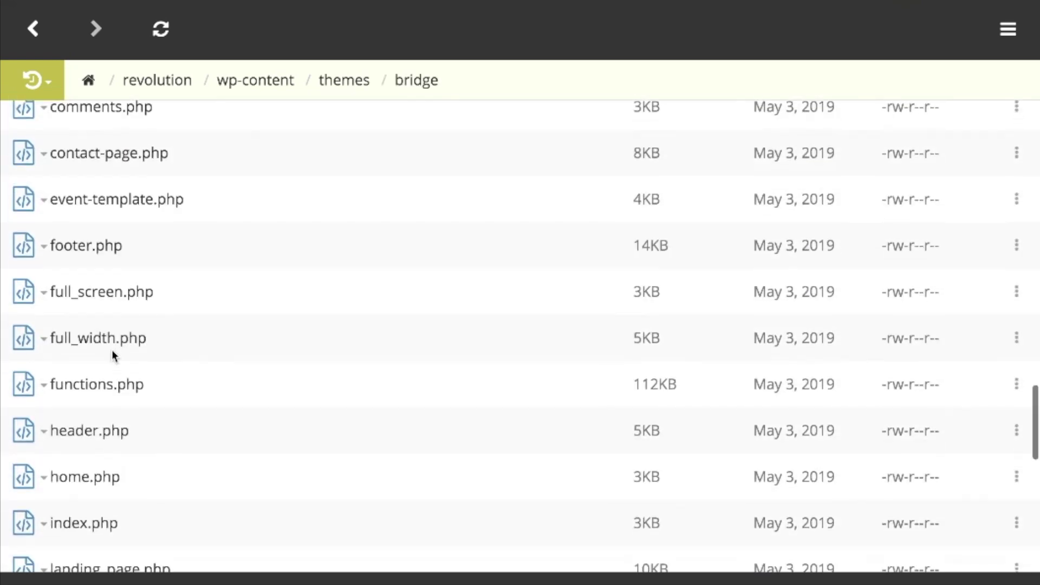
{"action": "right_click", "coordinate": [108, 252]}
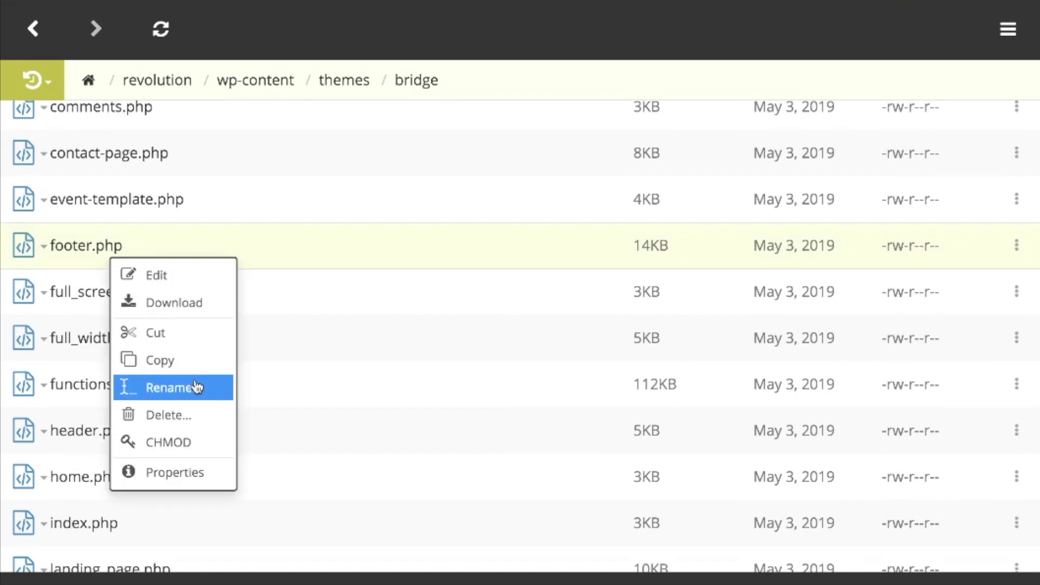
{"action": "left_click", "coordinate": [162, 362]}
{"action": "left_click", "coordinate": [346, 82]}
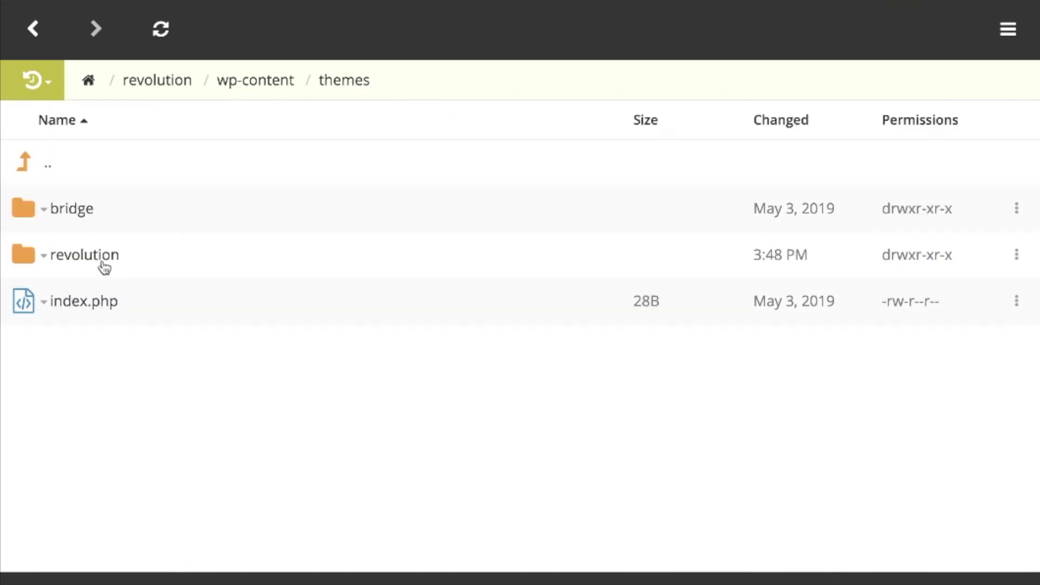
{"action": "left_click", "coordinate": [102, 261]}
{"action": "right_click", "coordinate": [124, 396]}
{"action": "left_click", "coordinate": [200, 488]}
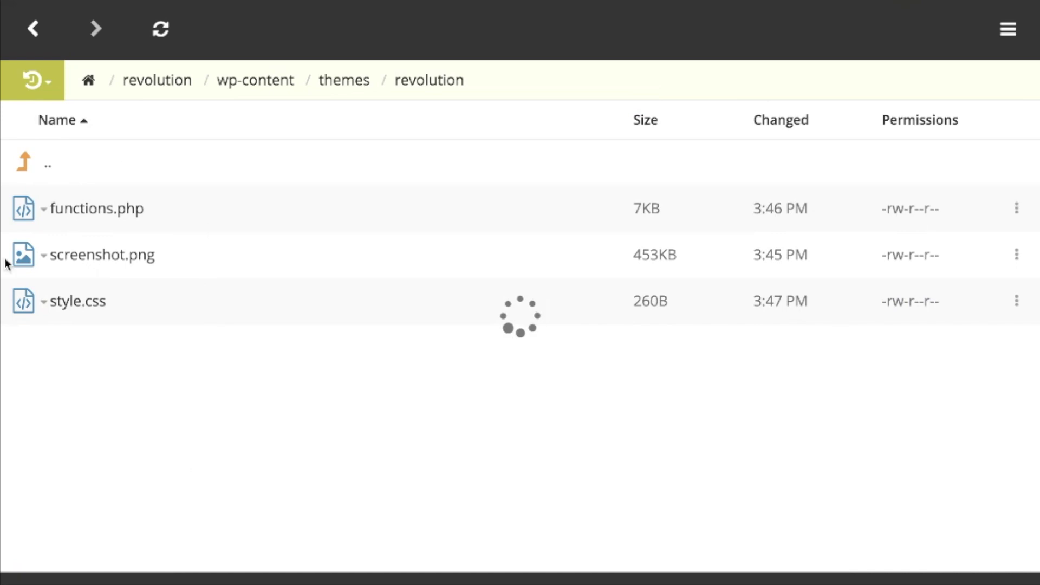